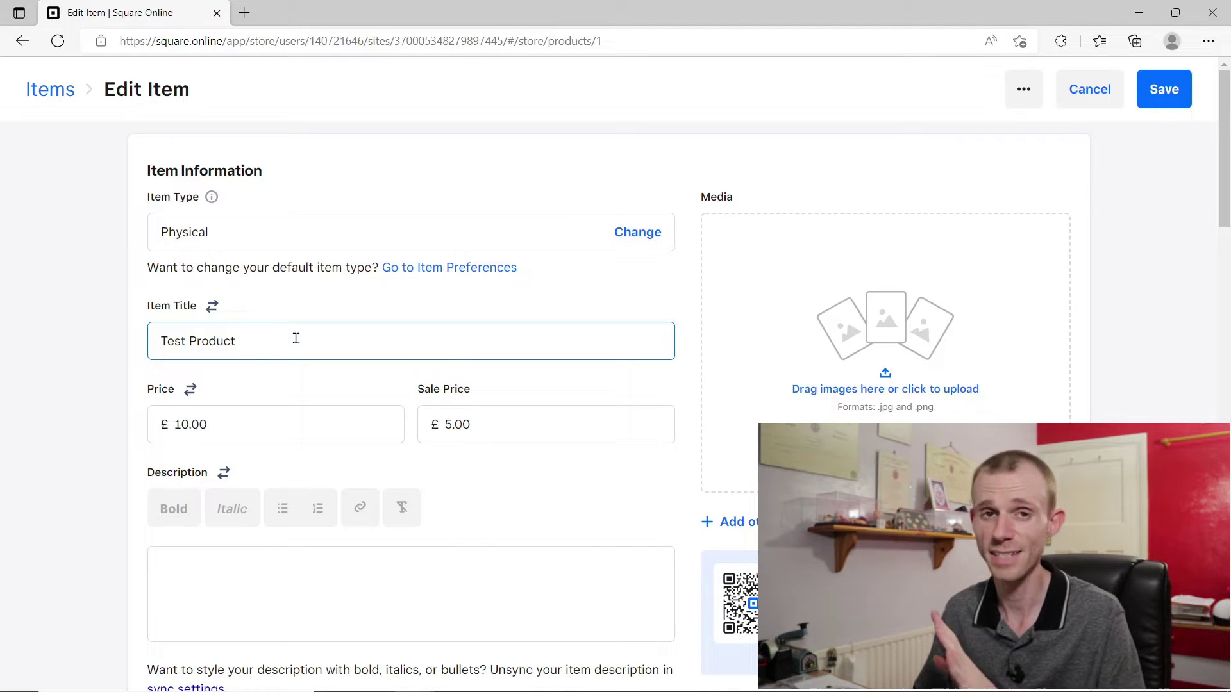
Step: Change the item title of Test Product to "Men's Pink Lacoste Polo Shirt"
drag(295, 339, 146, 342)
text(Men)
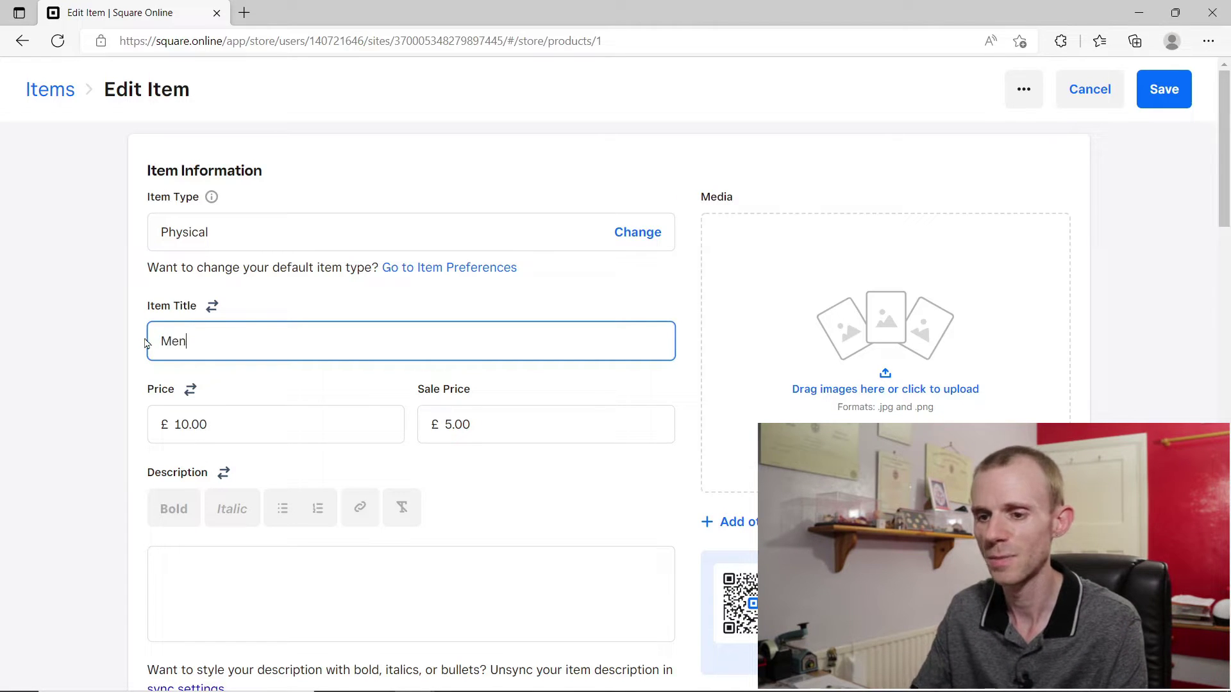
text('s Pink)
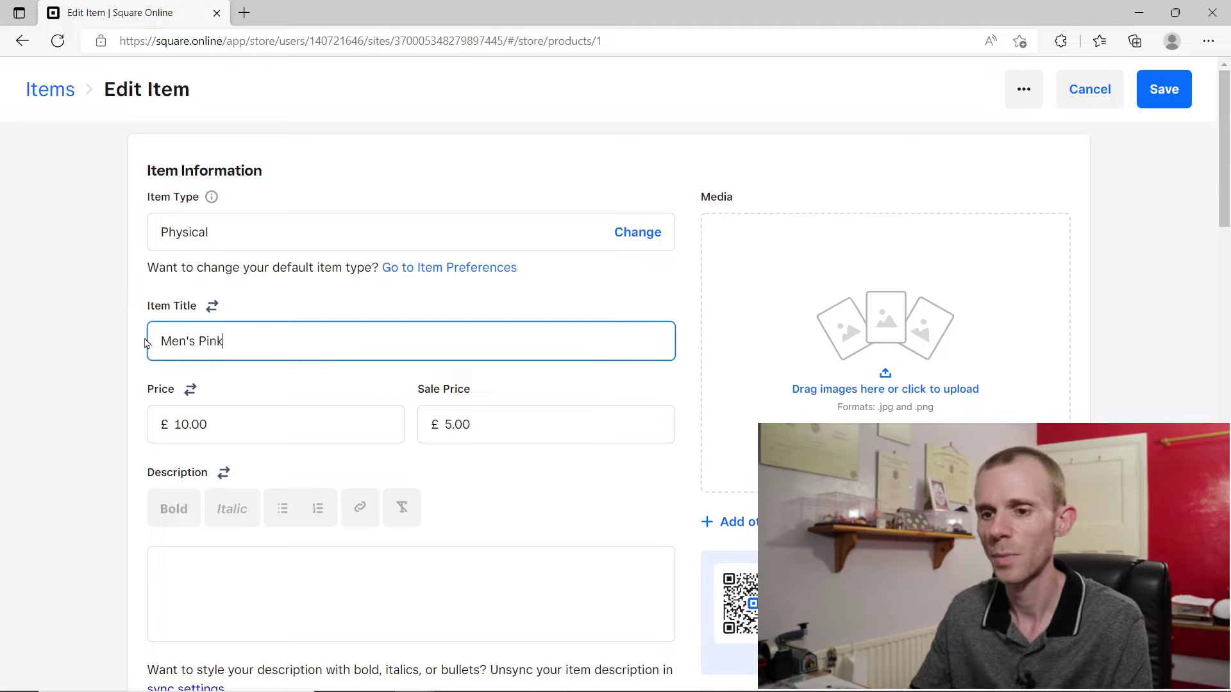
text( Lacoste )
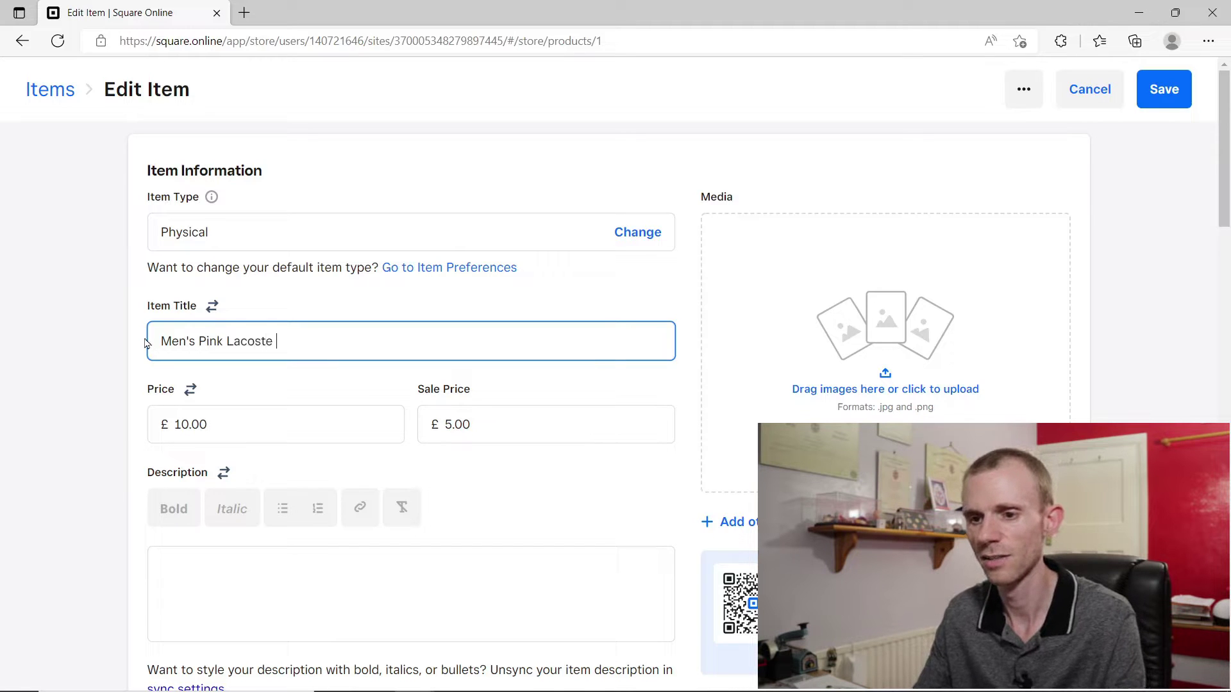
text(Polo Shirt)
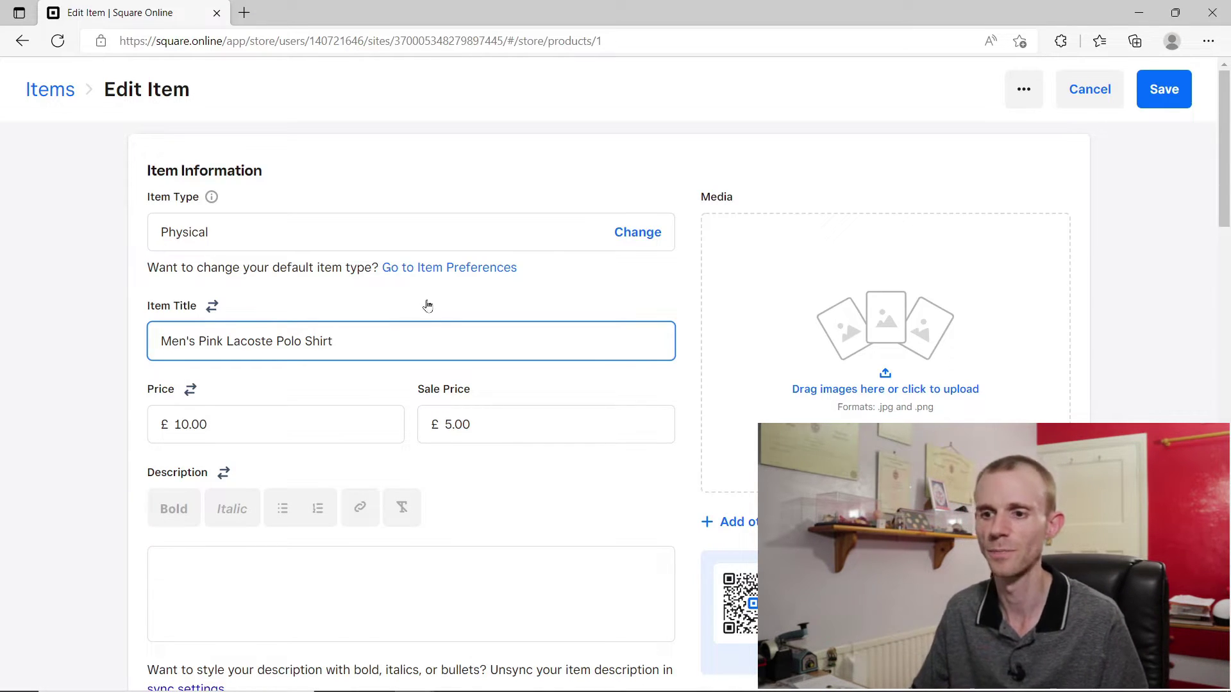
Step: Review the item's description and its SEO permalink, title and description fields, and exit the item without saving the changes
scroll(427, 297, down, 3)
click(323, 376)
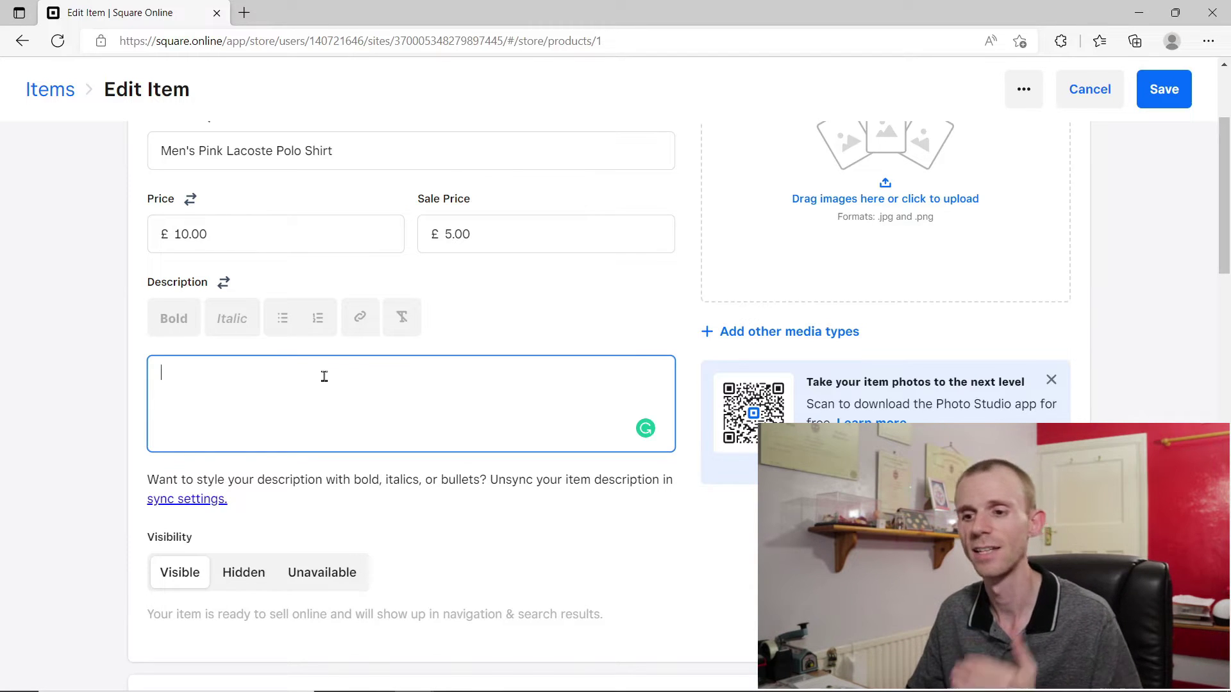
scroll(533, 324, down, 15)
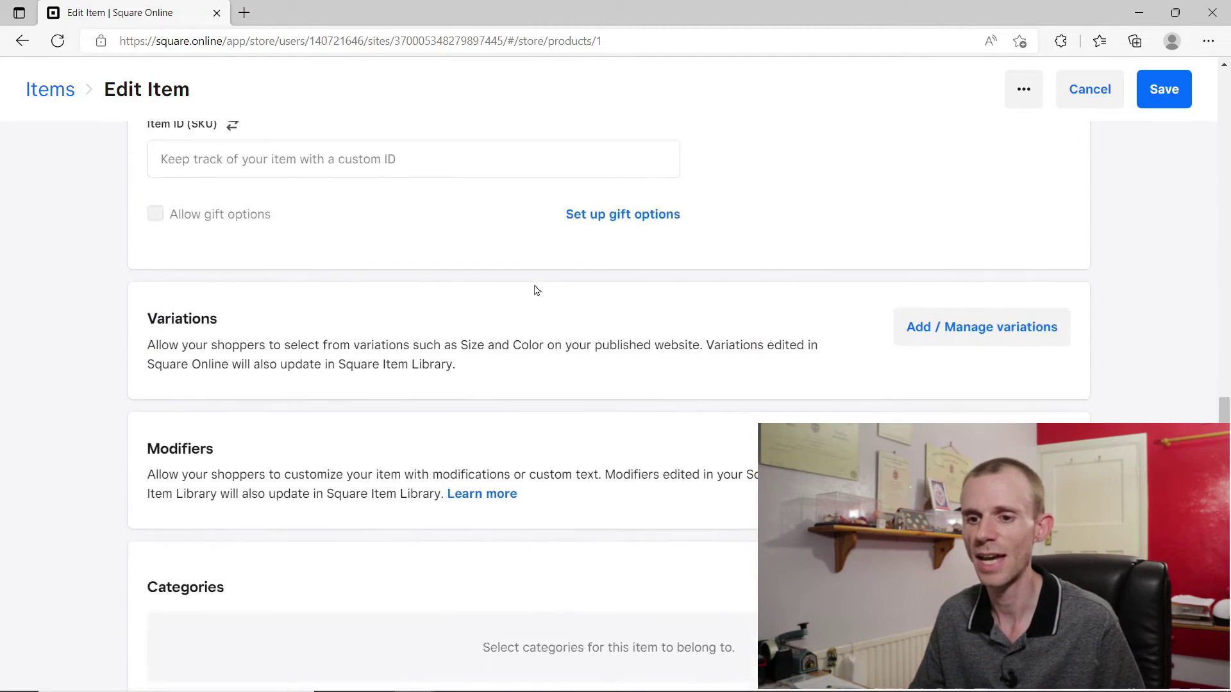
scroll(536, 290, down, 8)
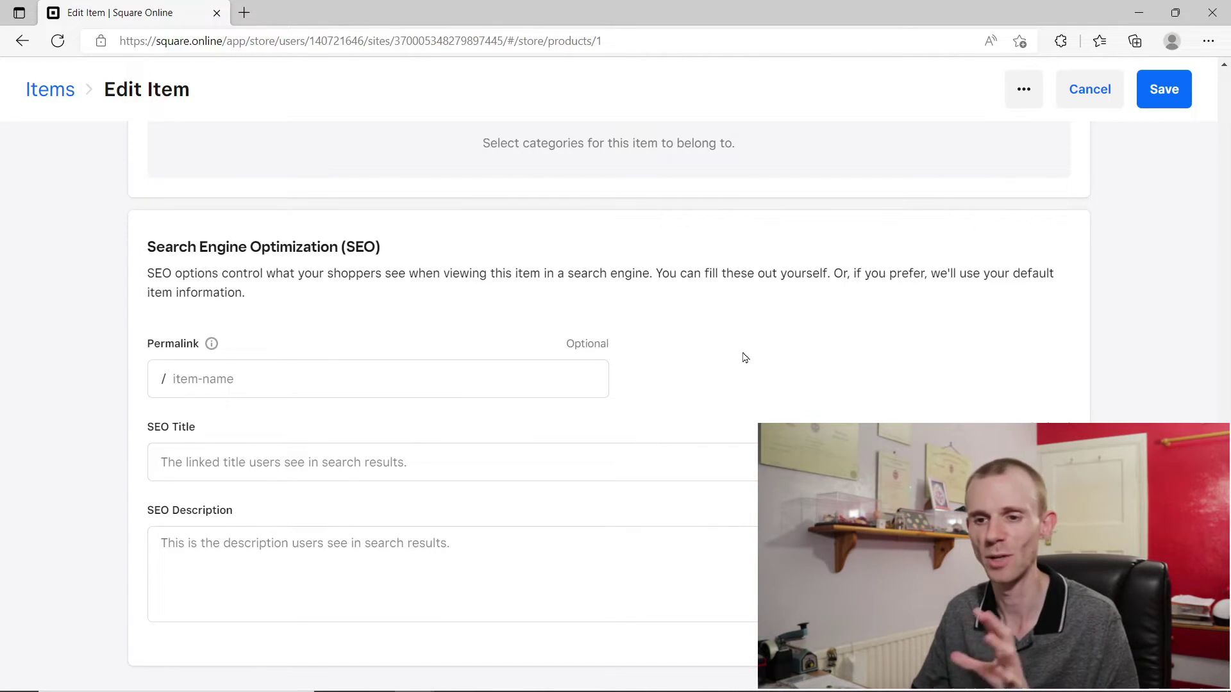
click(315, 380)
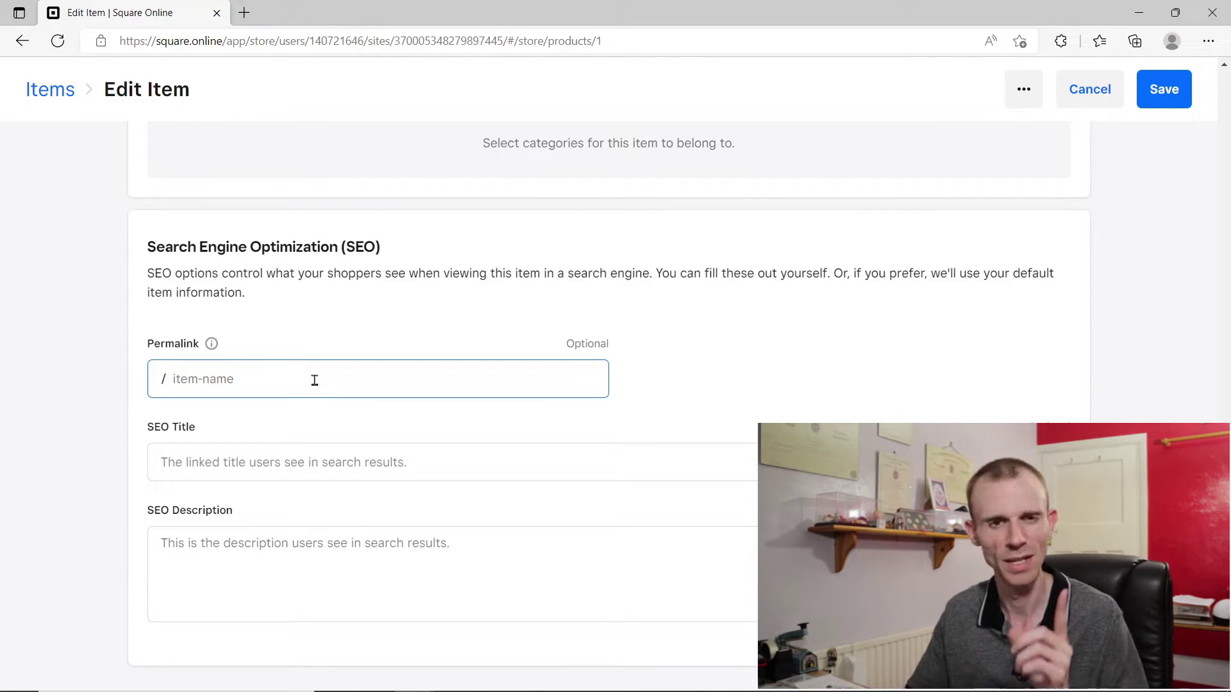
click(248, 449)
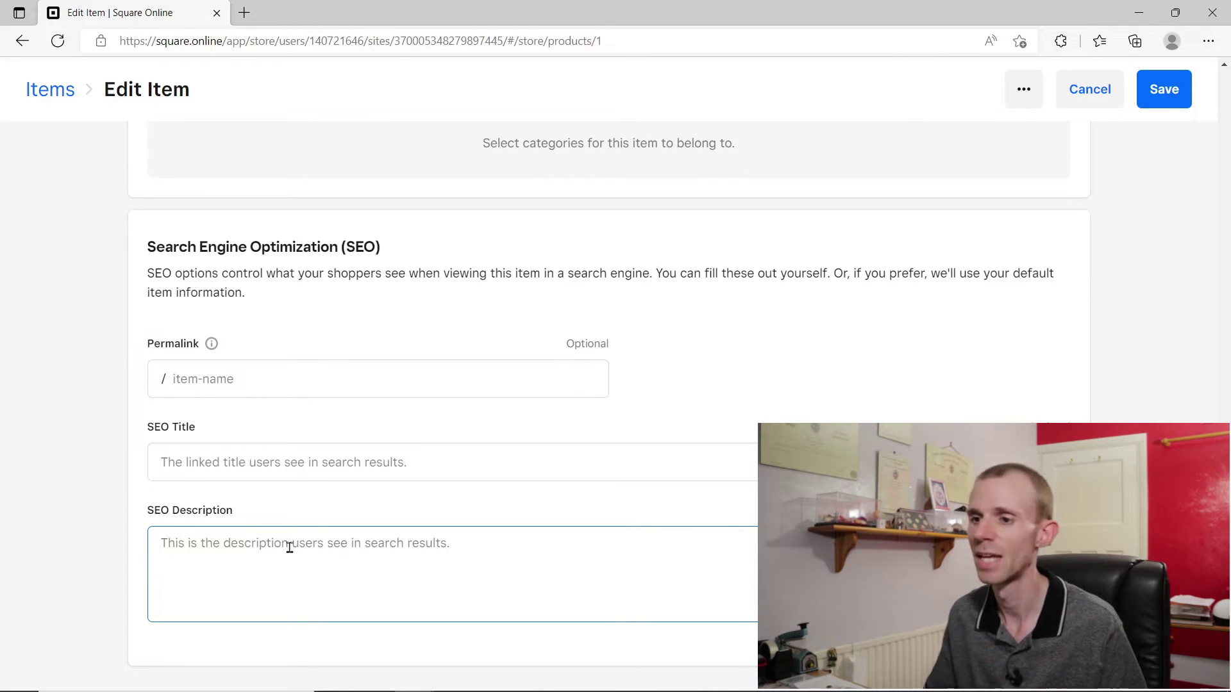
scroll(334, 535, up, 1)
scroll(357, 520, up, 10)
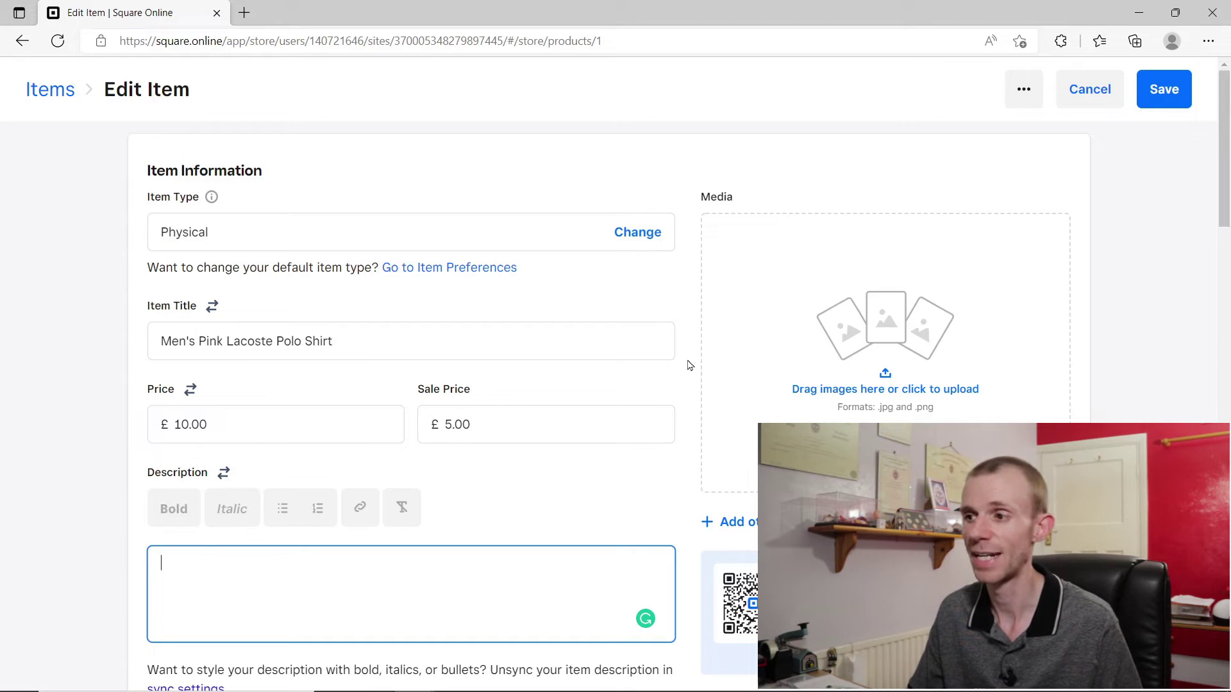
click(1101, 102)
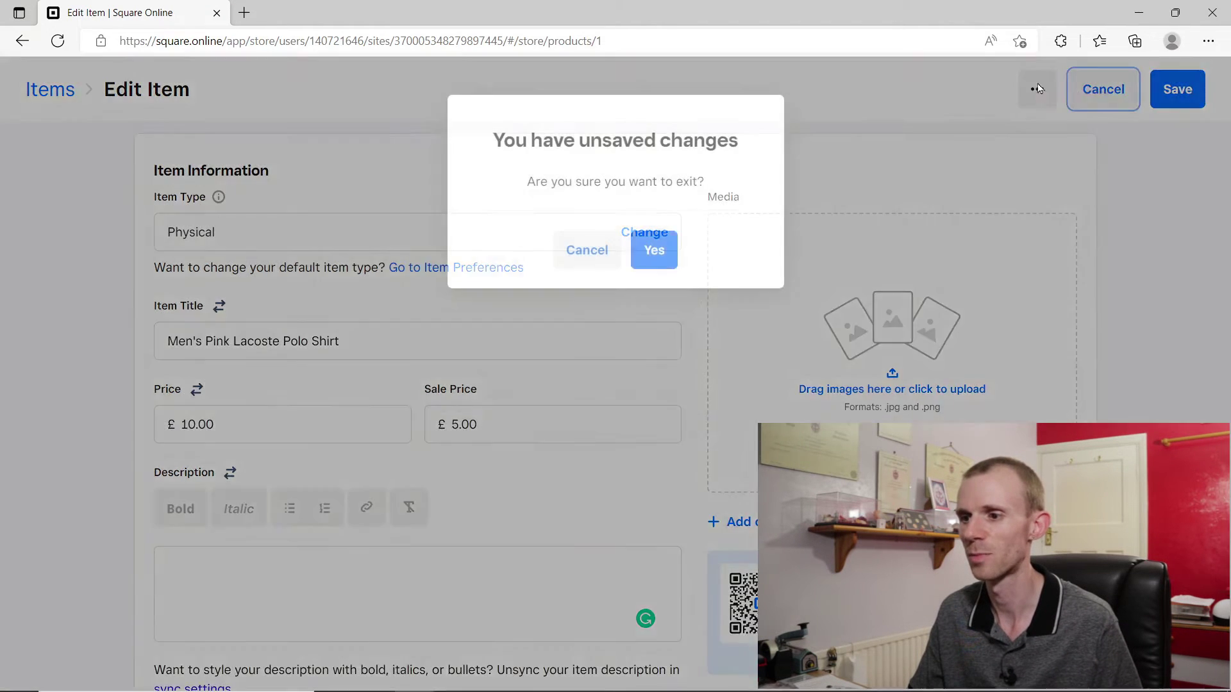
click(659, 255)
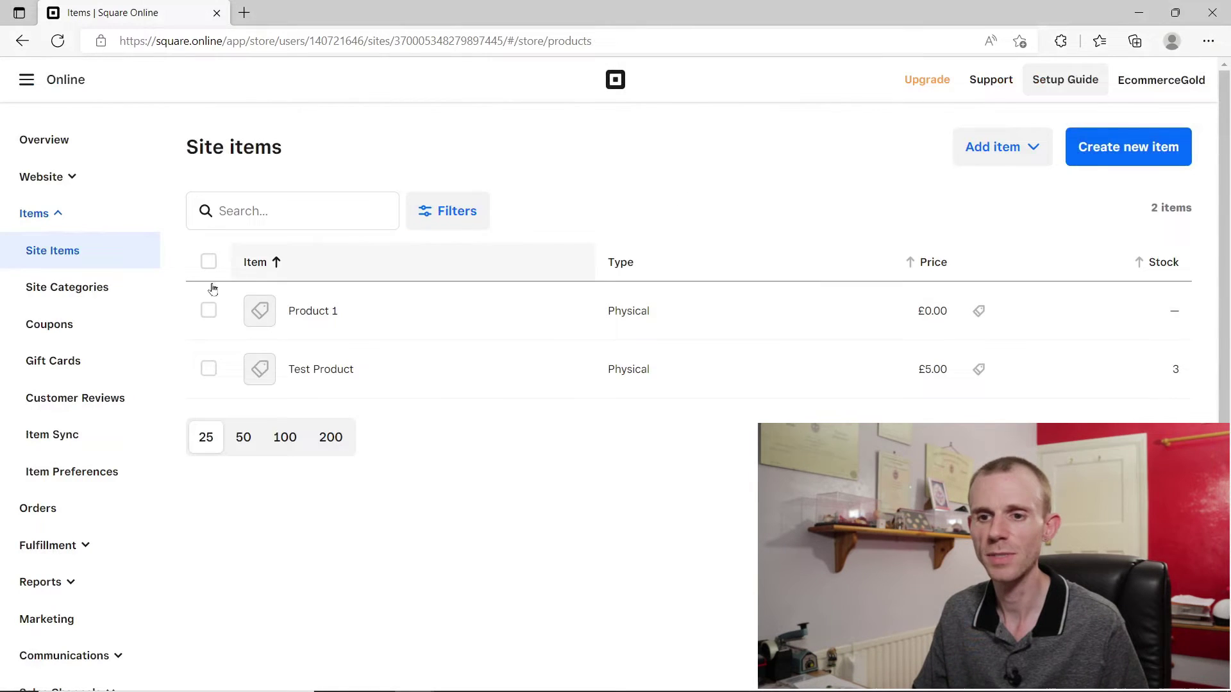
Step: Open the Test site category, review its SEO permalink, title and description fields, and leave it without saving
click(106, 300)
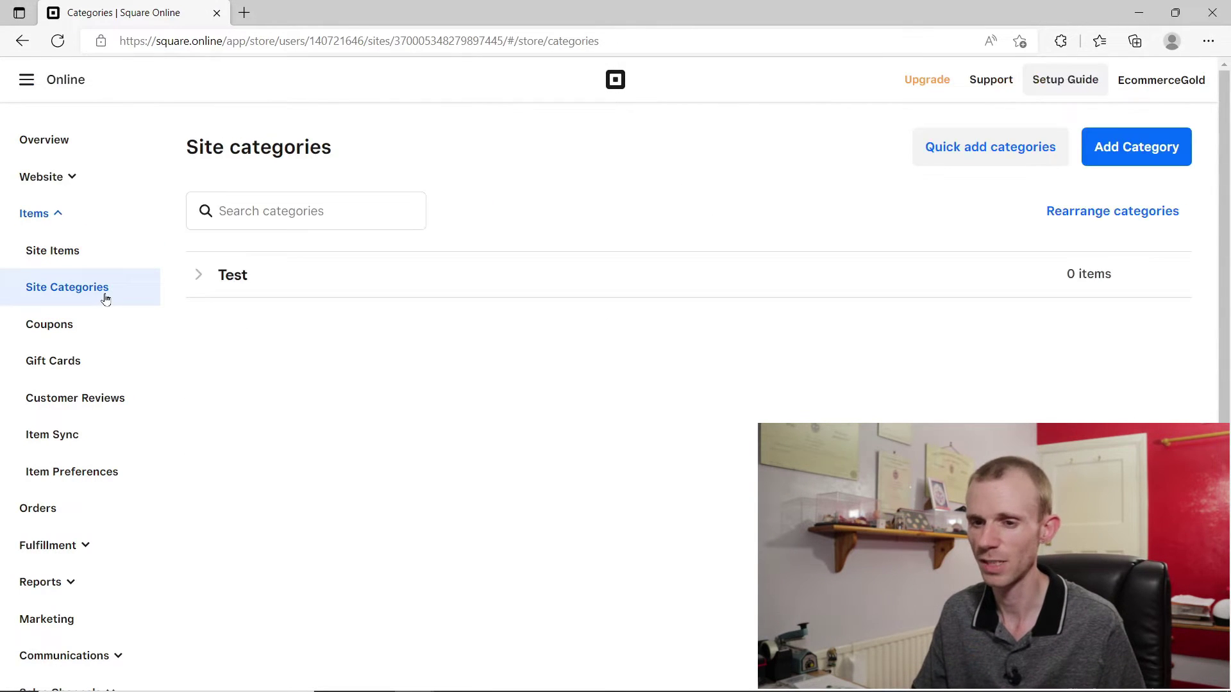
click(225, 286)
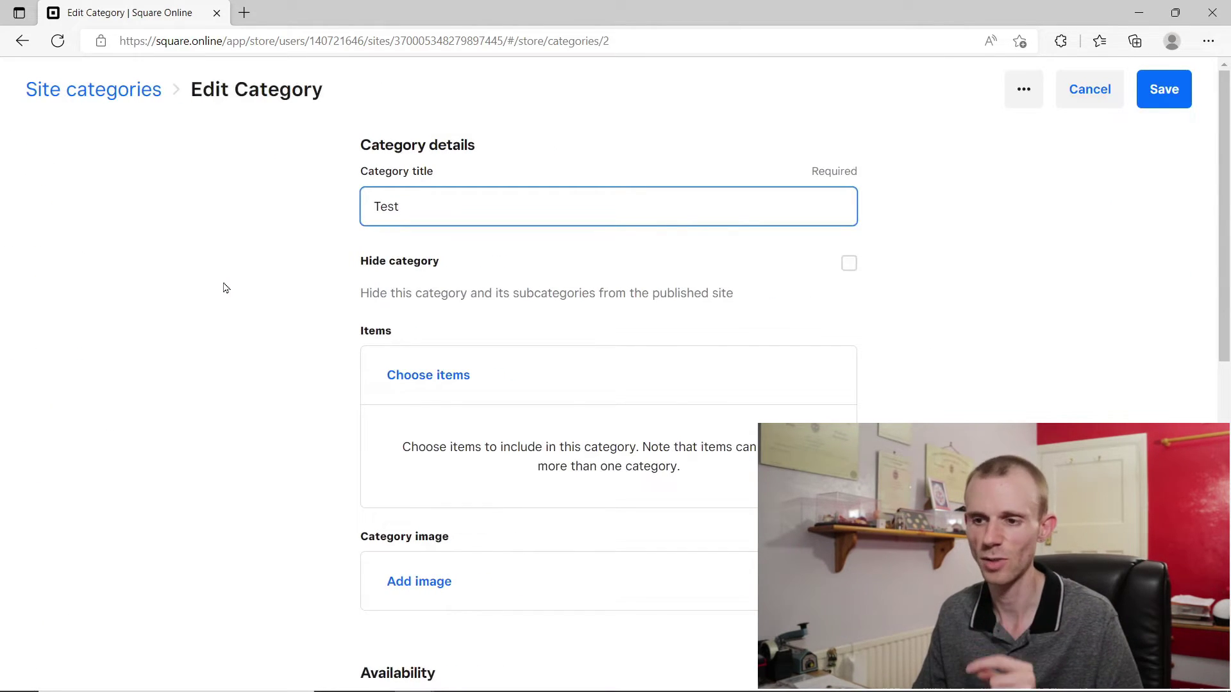
scroll(231, 287, down, 10)
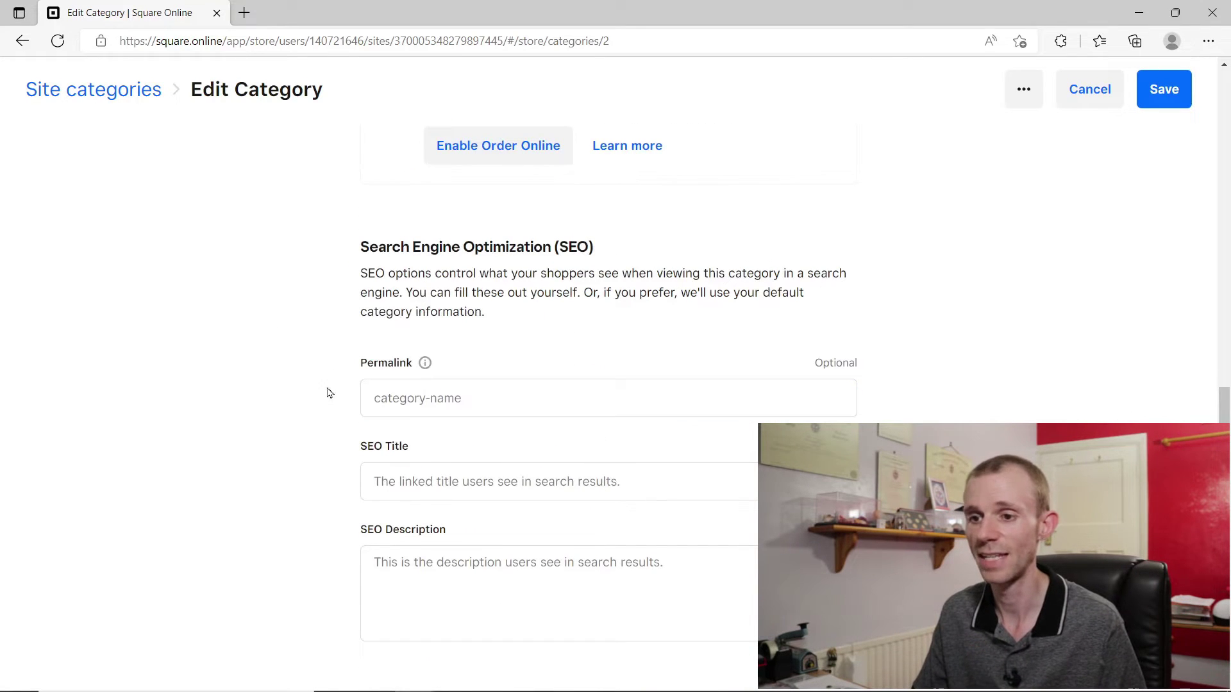
click(612, 398)
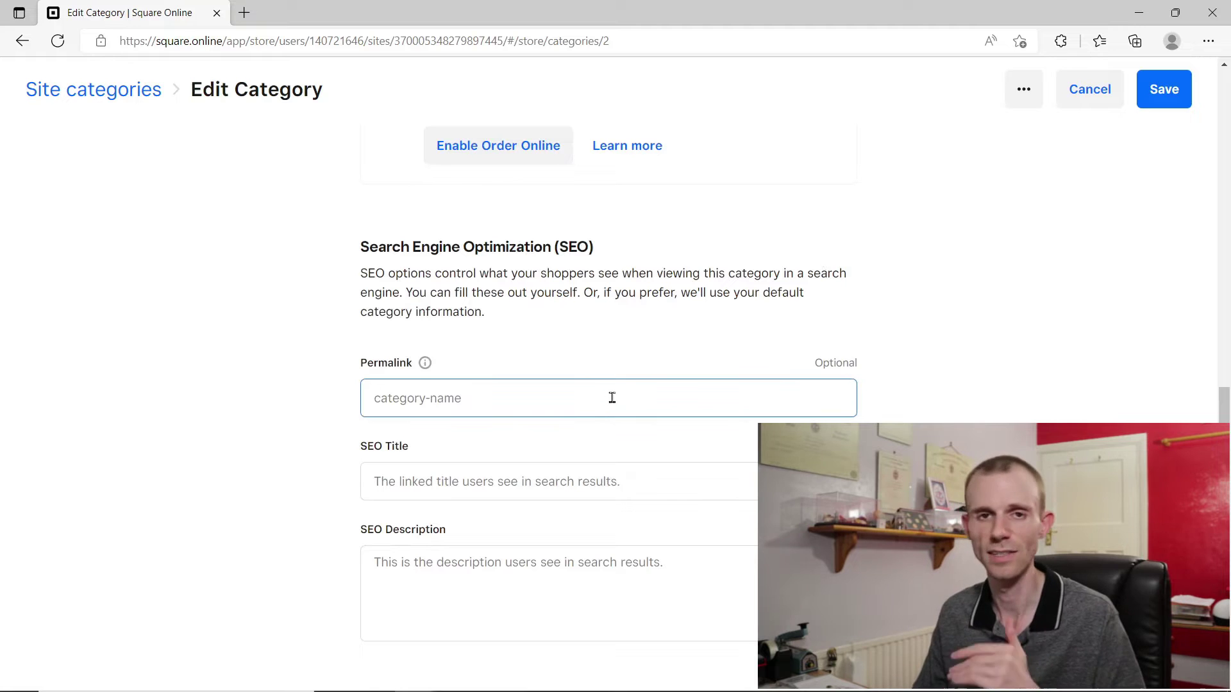
click(478, 485)
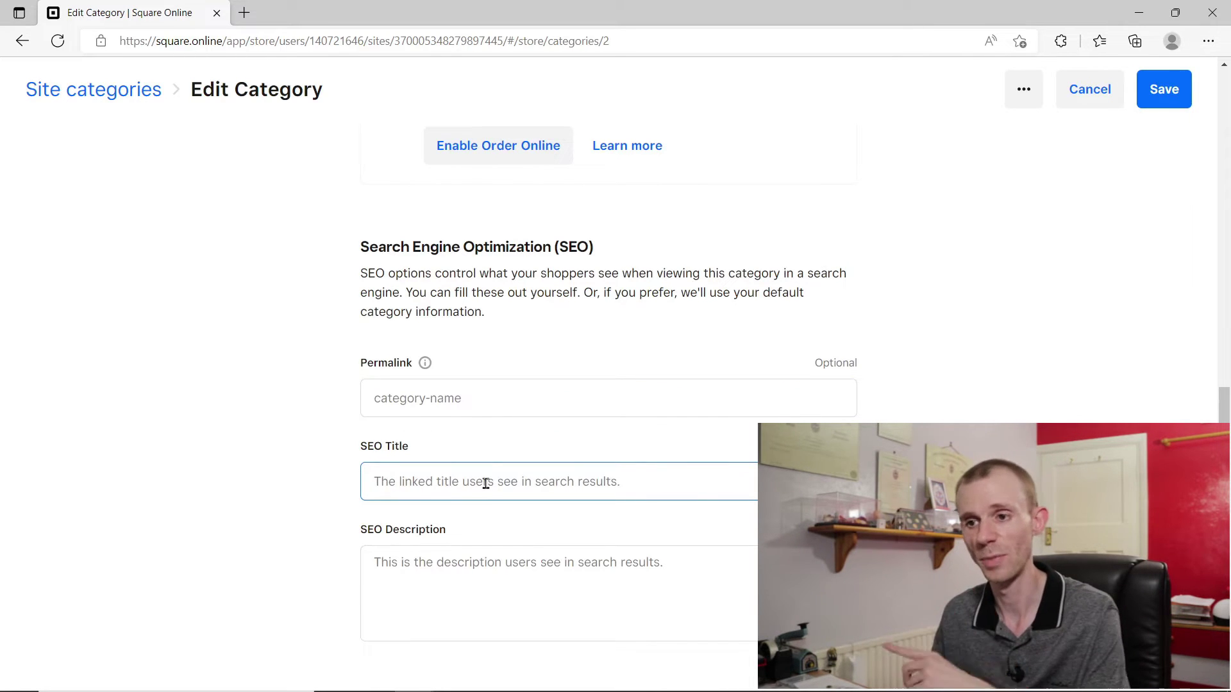
click(594, 551)
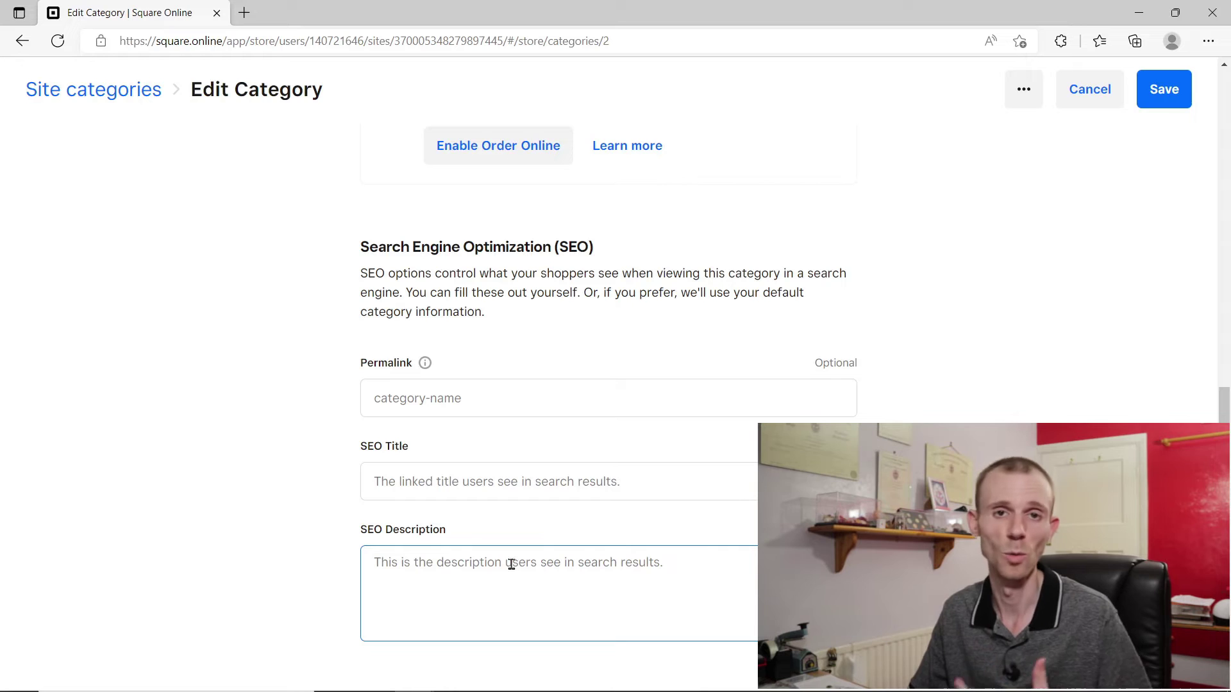
scroll(506, 551, up, 10)
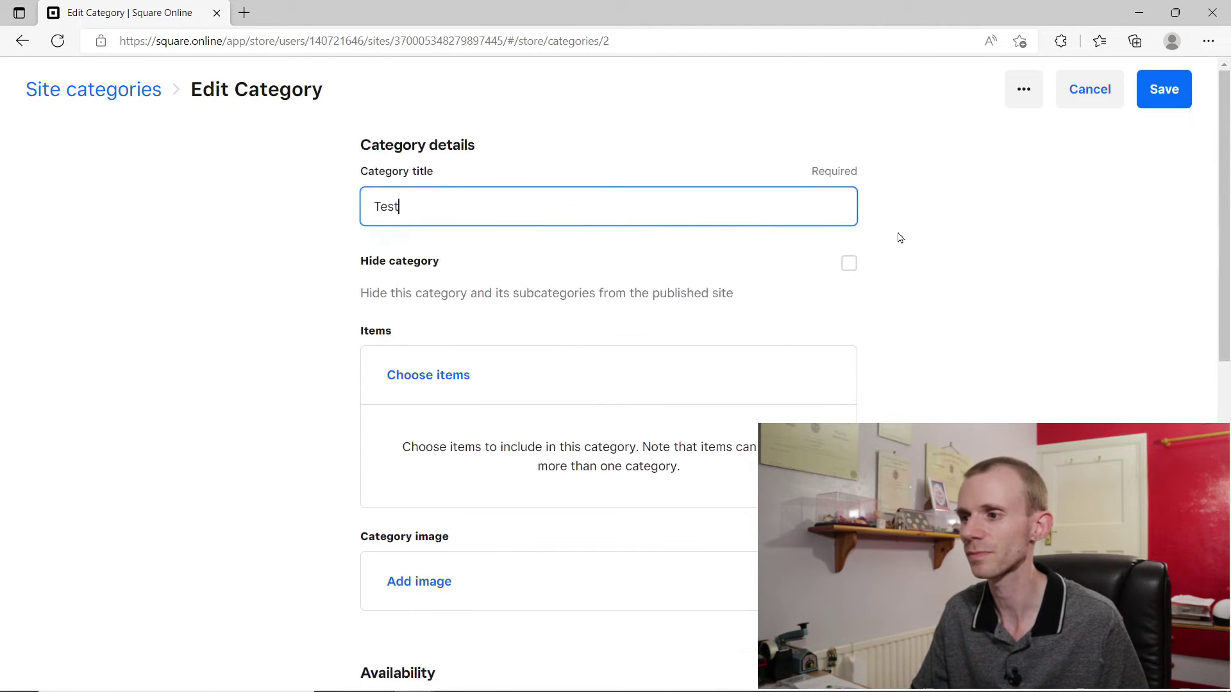
click(1097, 96)
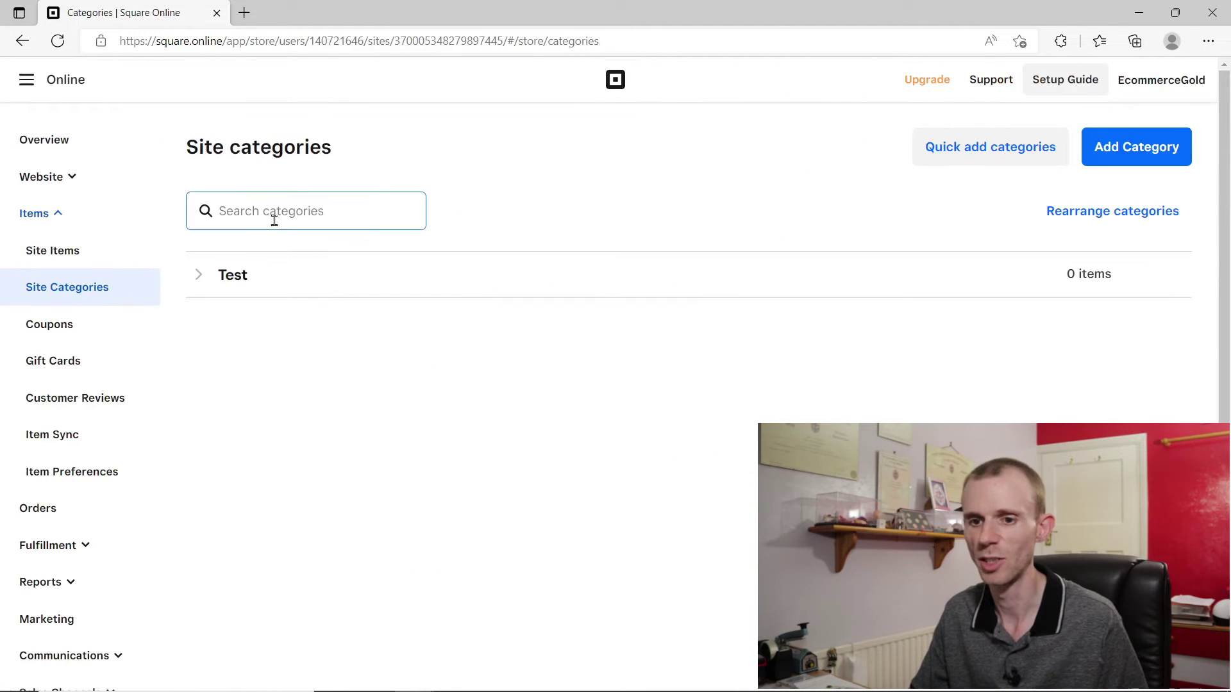
Step: Open the first Story title page in the site editor and look through its header and content sections
click(52, 182)
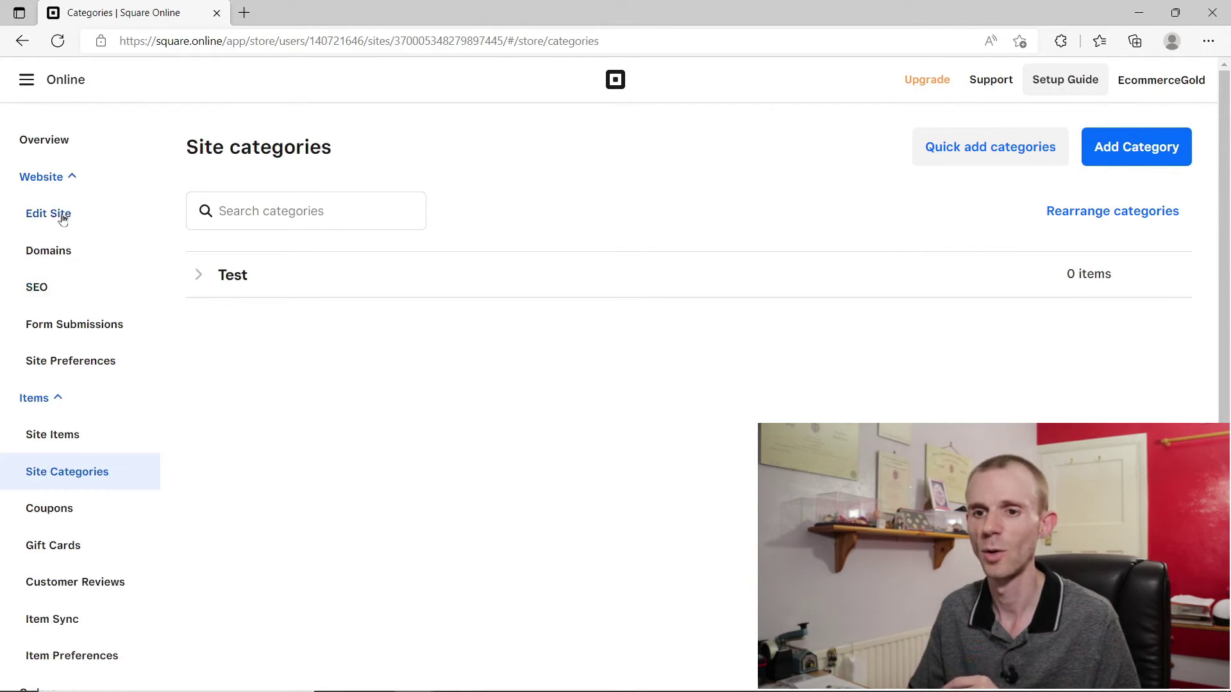
click(56, 216)
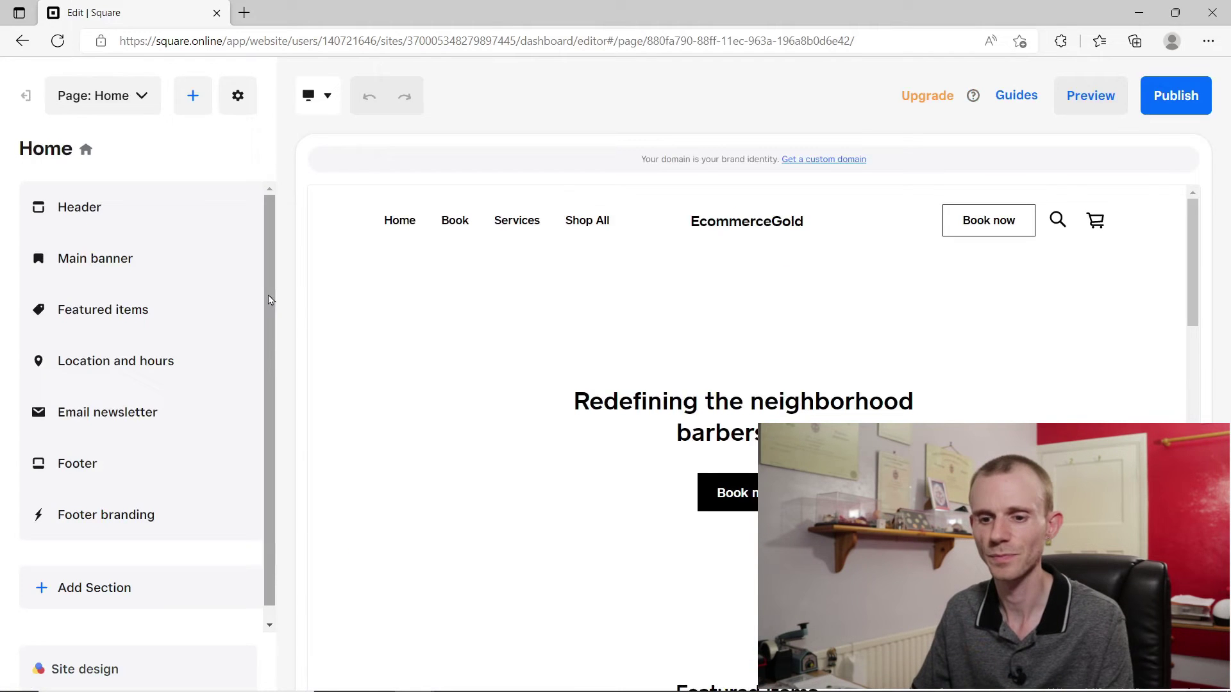
click(126, 95)
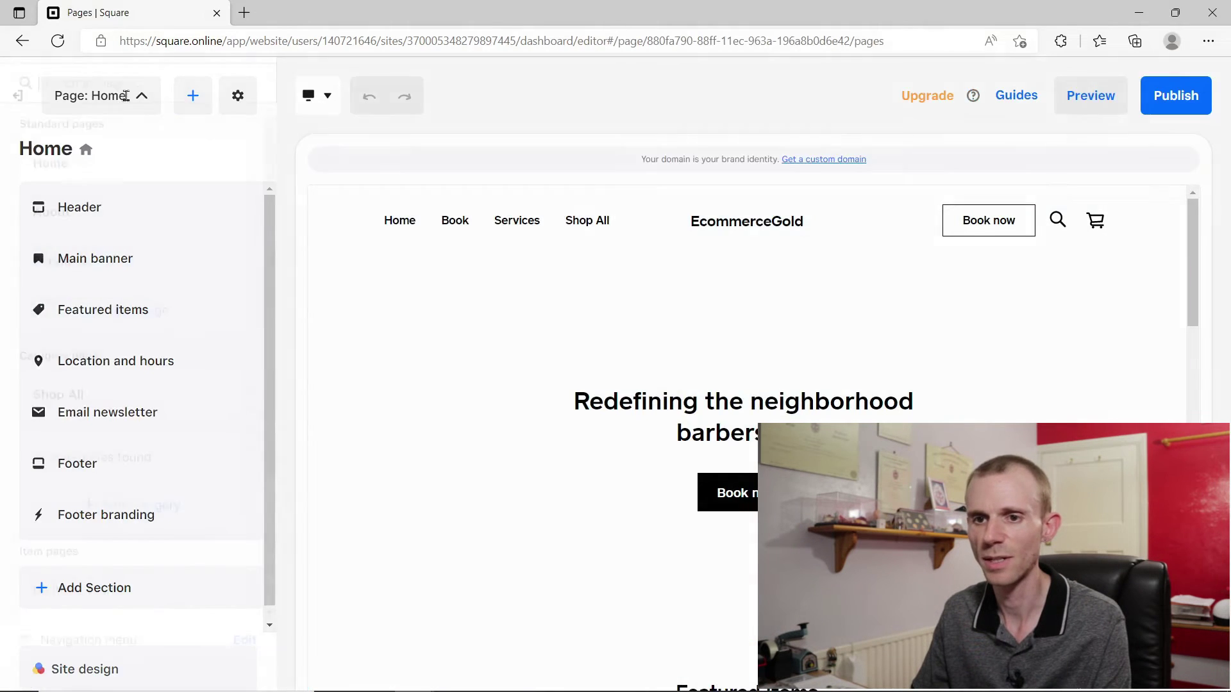
scroll(165, 302, down, 5)
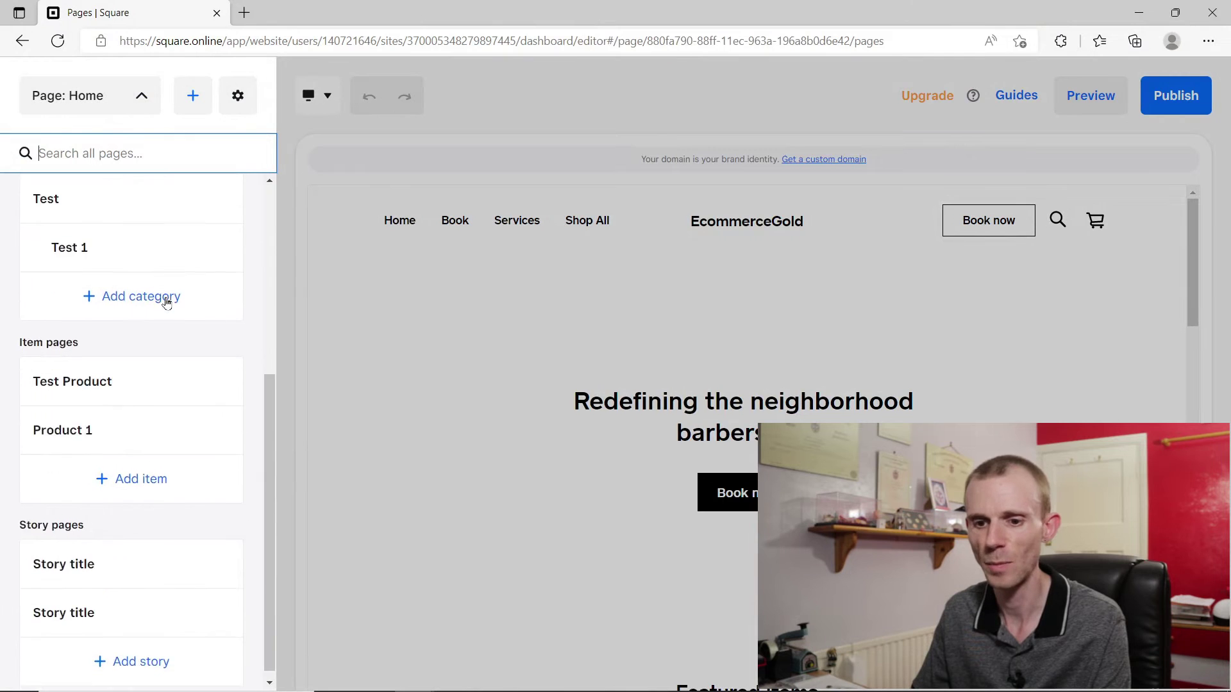
click(91, 558)
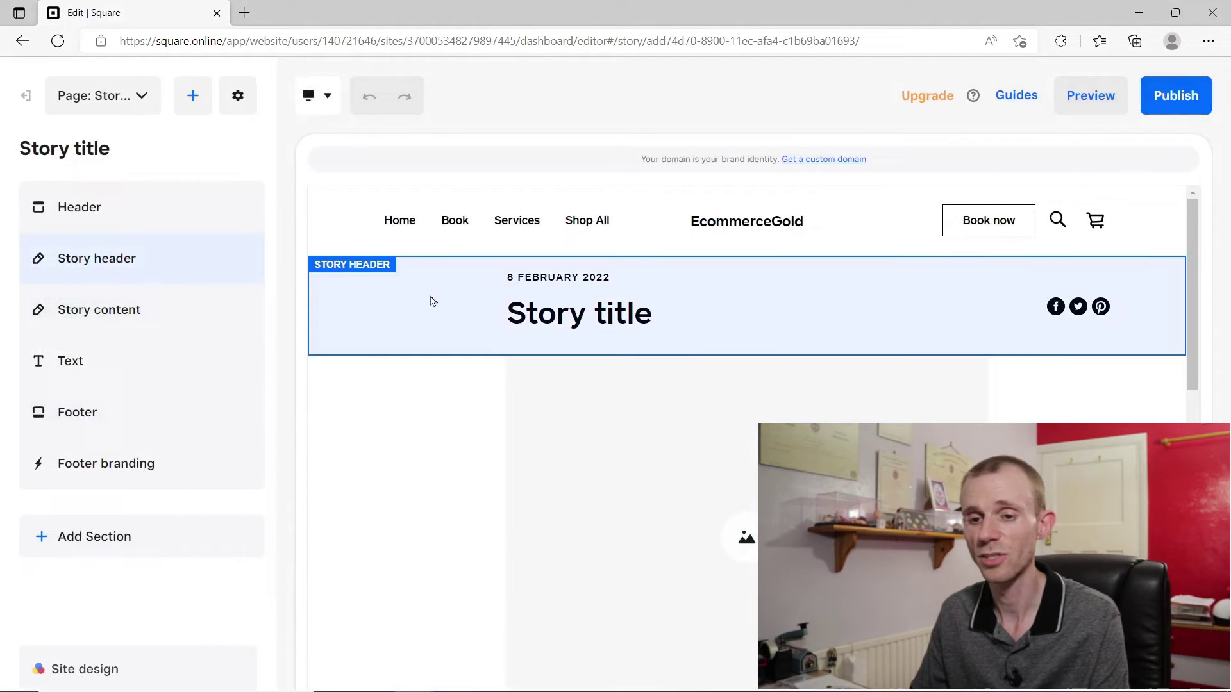
scroll(431, 301, down, 3)
scroll(425, 315, up, 1)
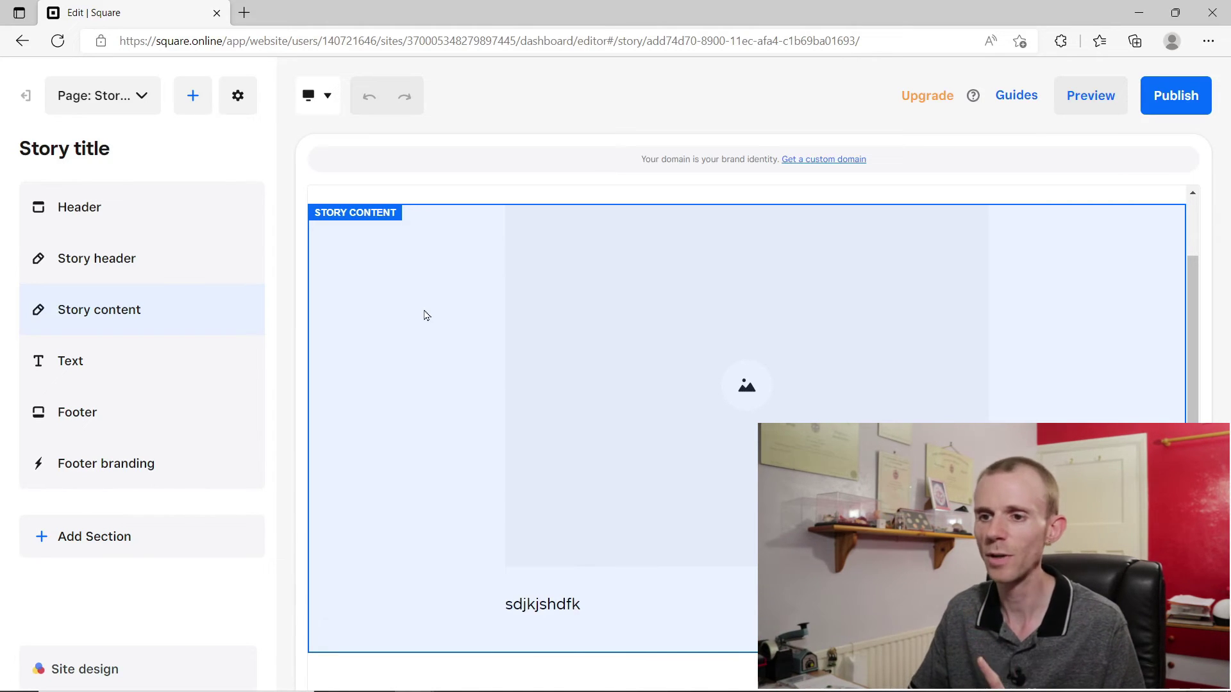
Step: Try to link the text "sdjkjshdfk" in the Story content section to a story page, and leave the section
click(157, 316)
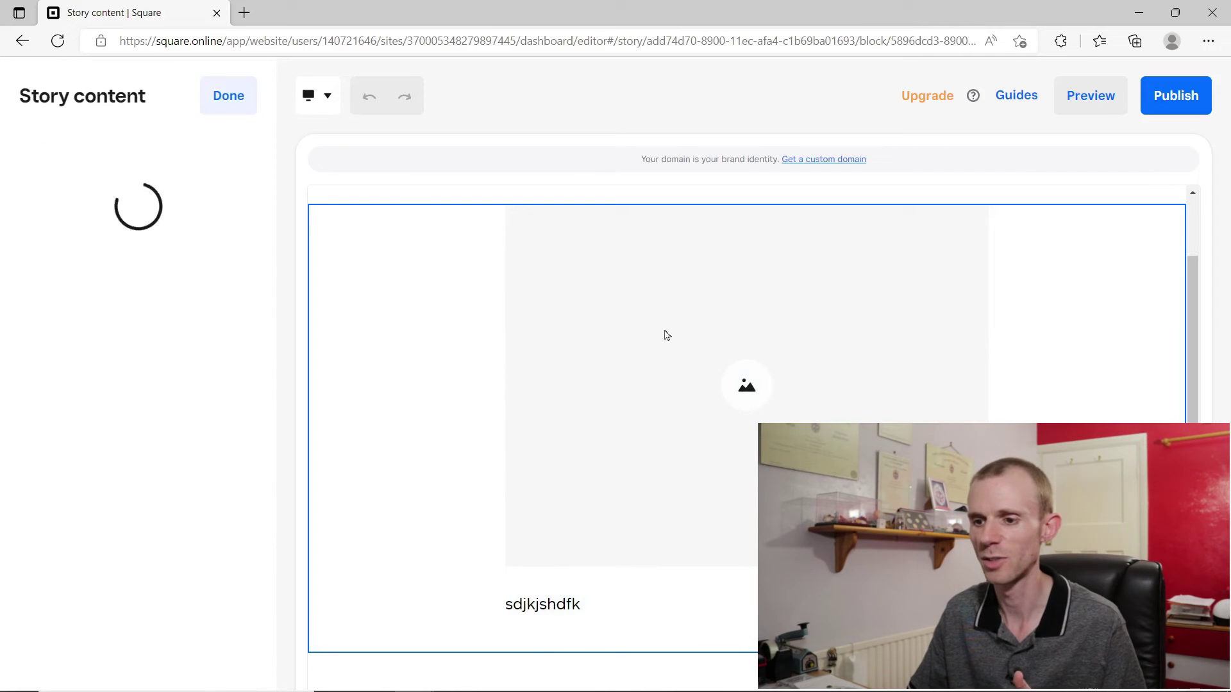
scroll(599, 461, down, 1)
click(569, 528)
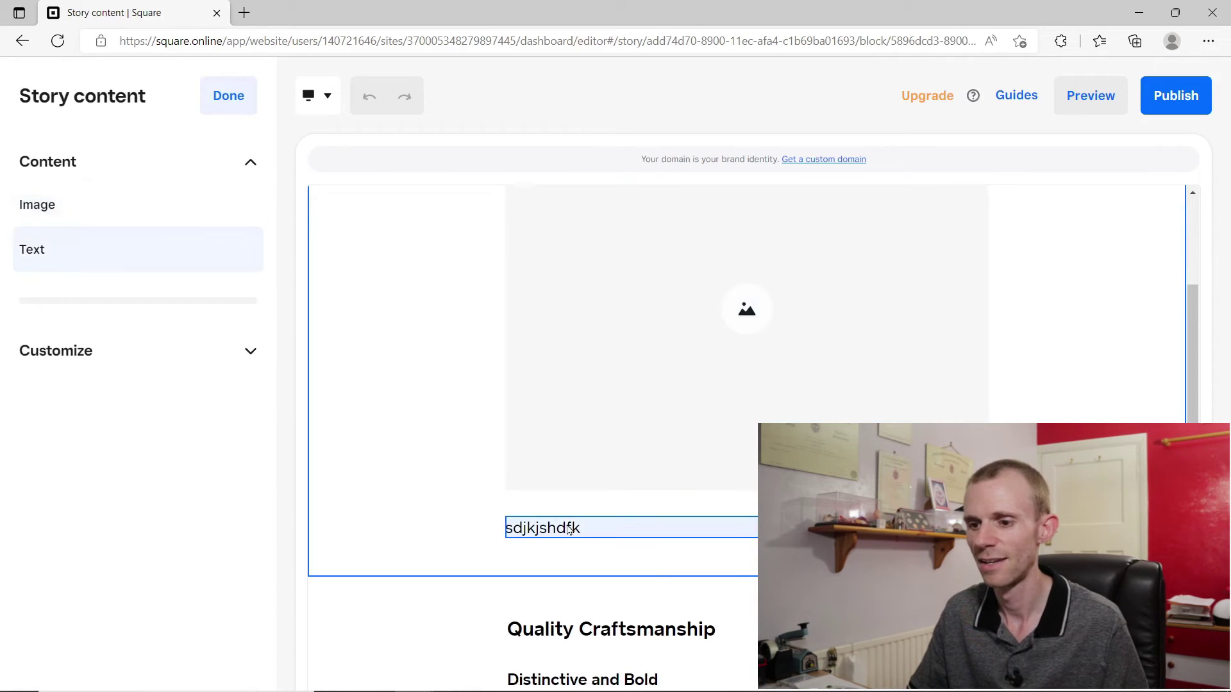
click(568, 527)
drag(651, 530, 506, 529)
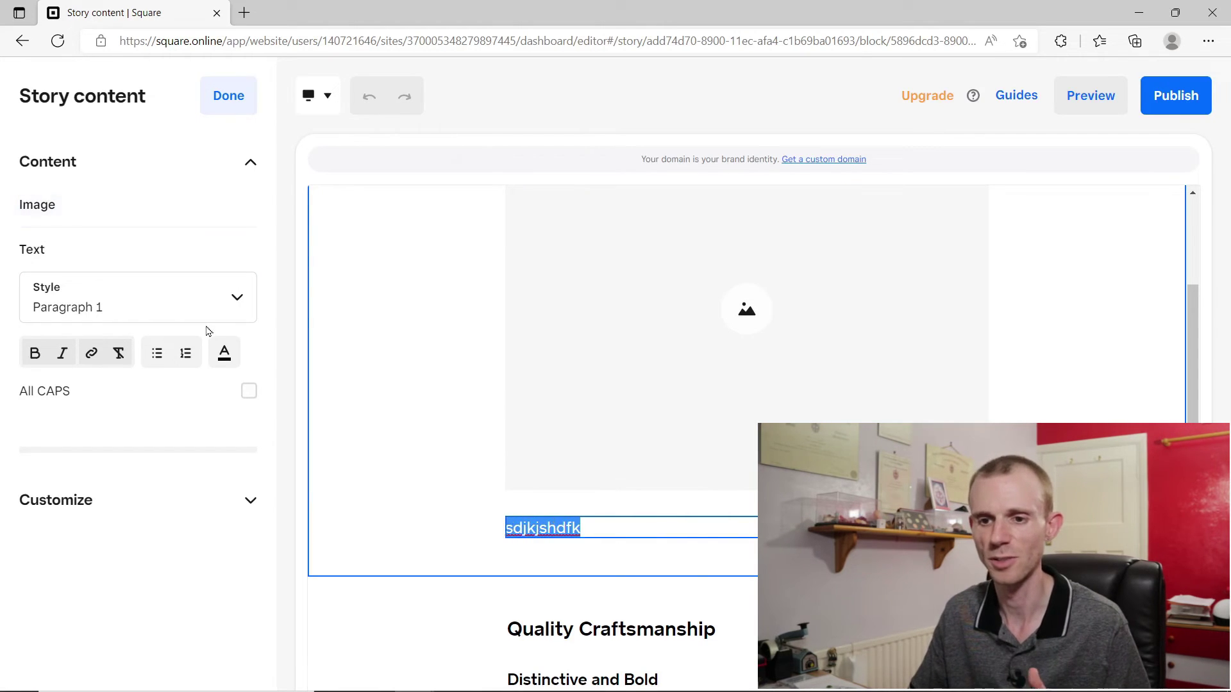
click(91, 354)
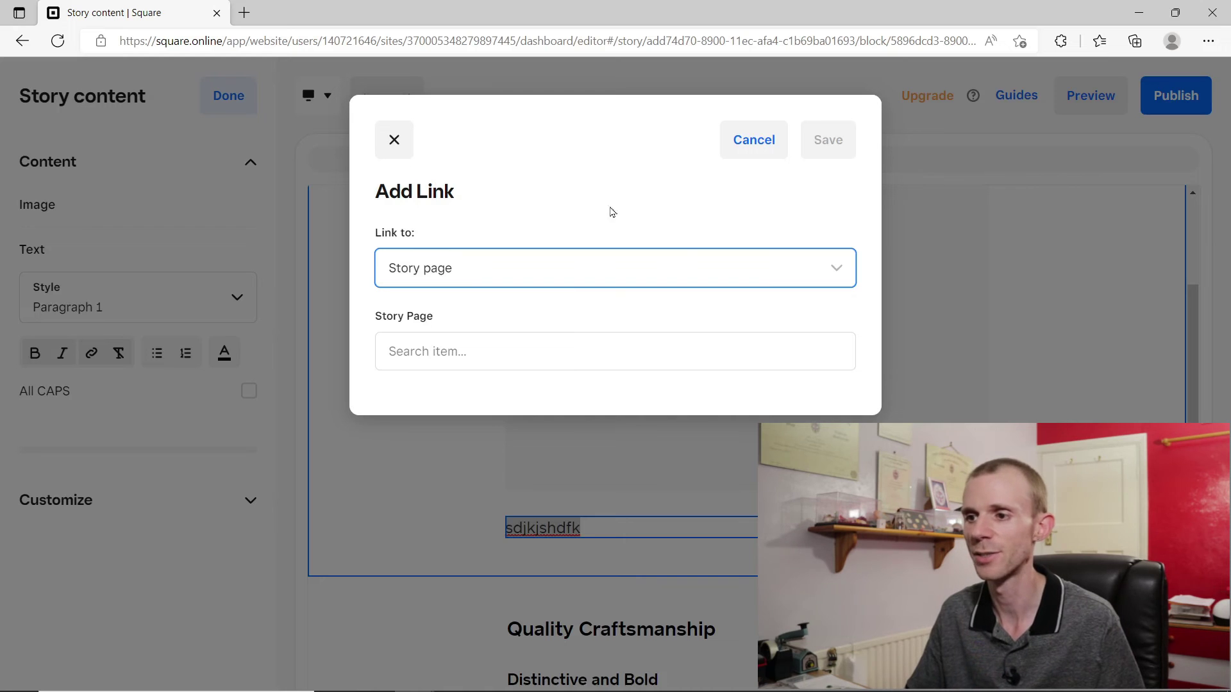
click(752, 152)
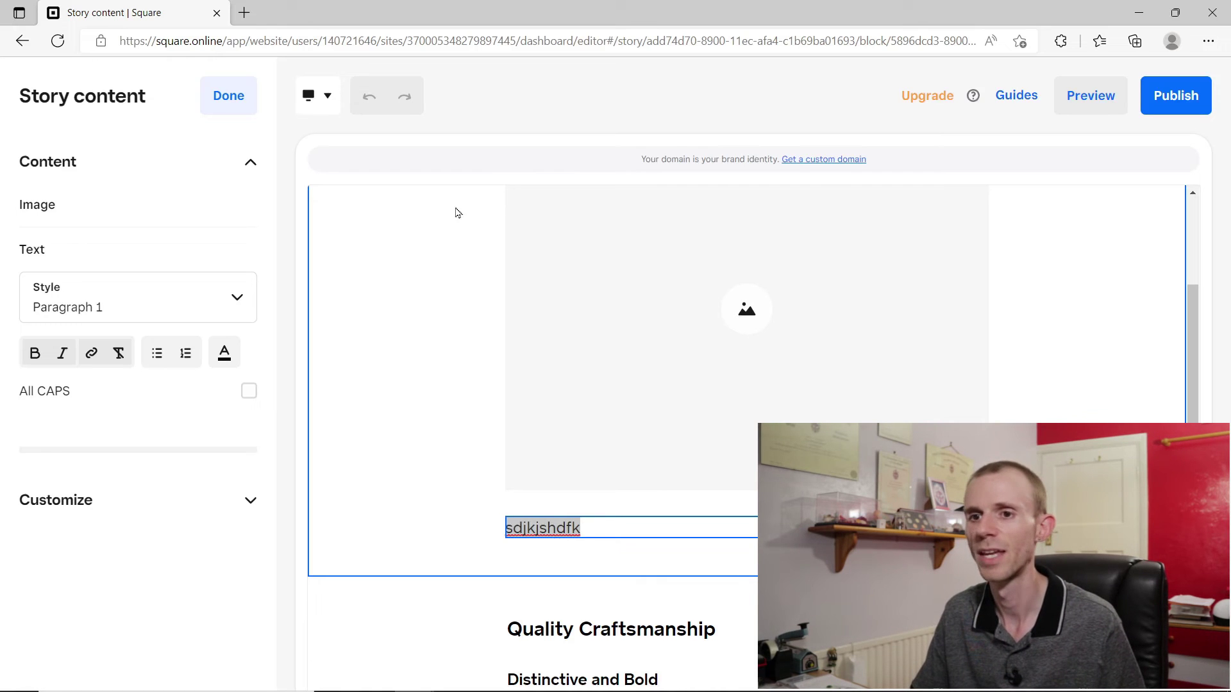
click(240, 99)
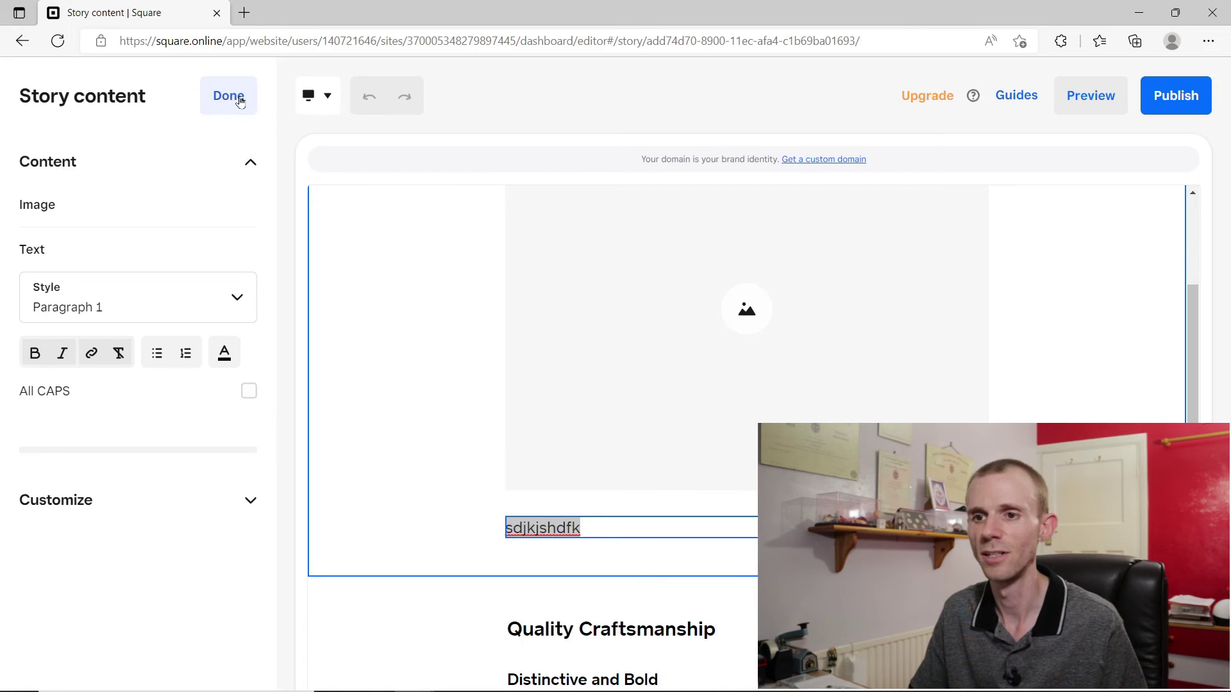
Step: Leave the site editor and open the website's SEO settings
click(28, 100)
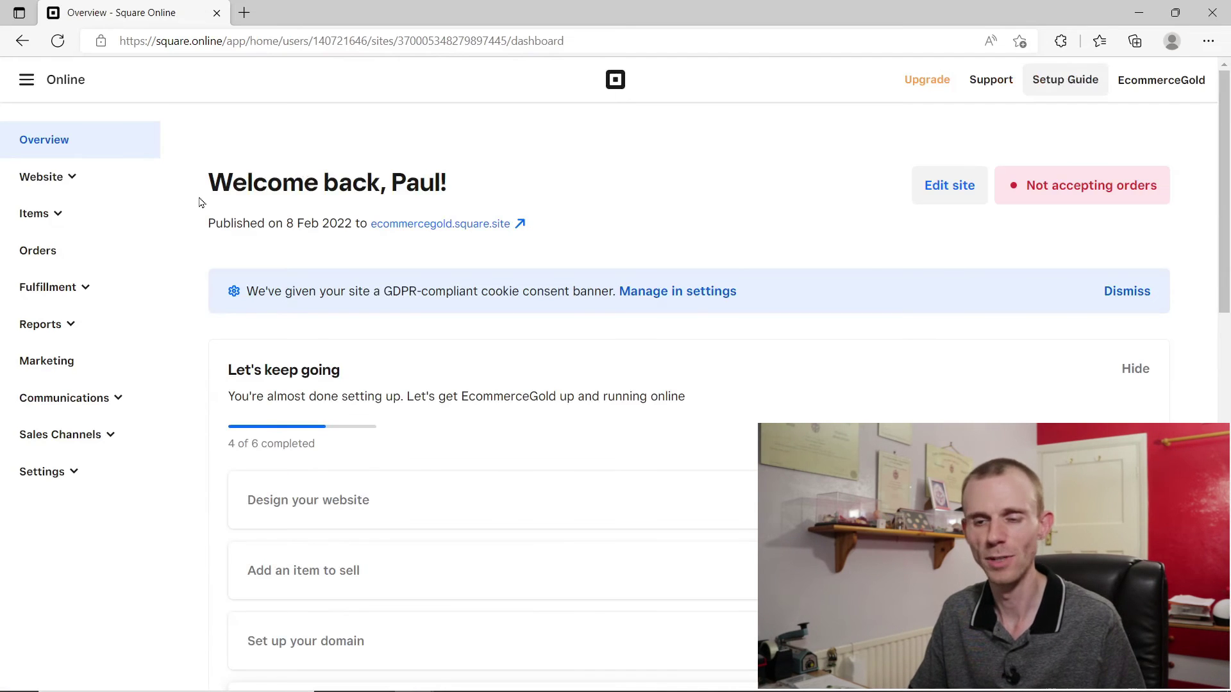
click(56, 178)
click(52, 287)
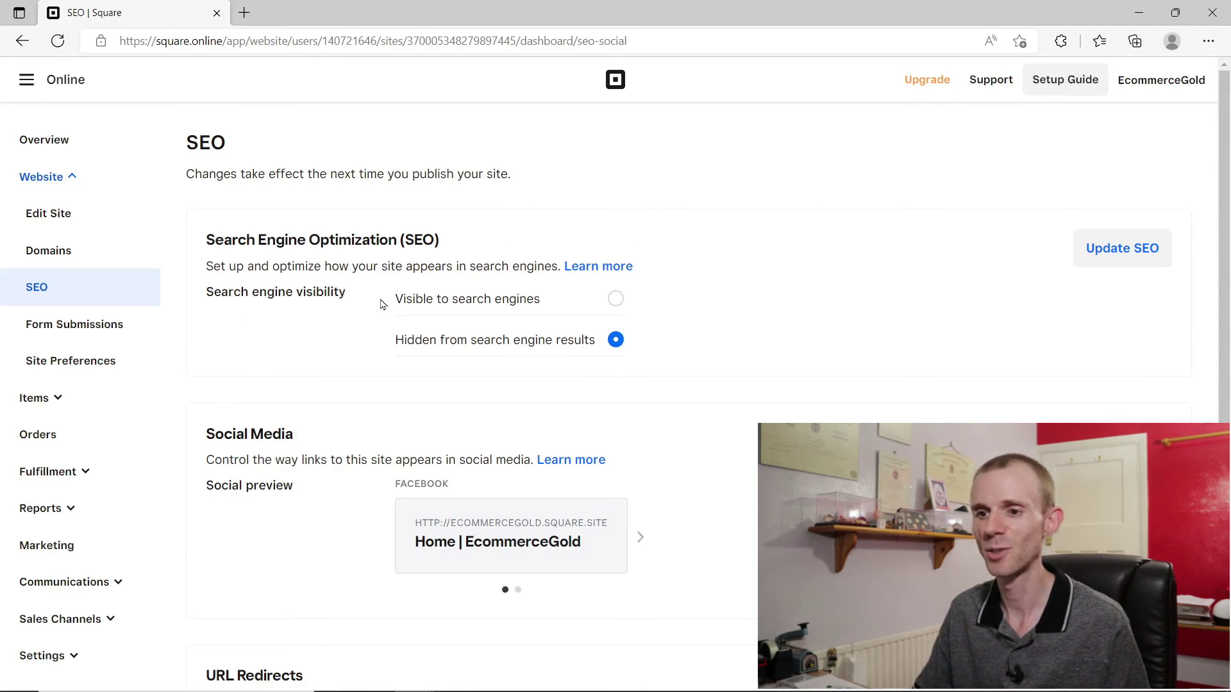
Step: Switch search engine visibility to Visible to search engines and back to Hidden from search engine results, and view the social media section
click(615, 299)
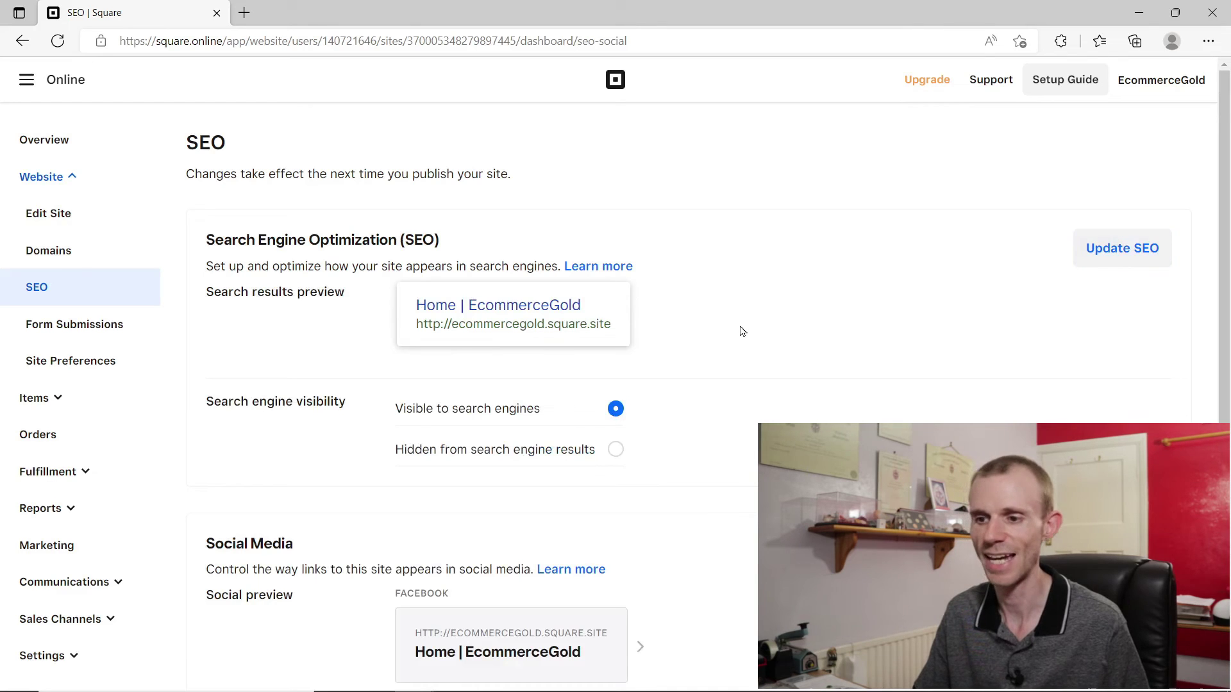
click(617, 450)
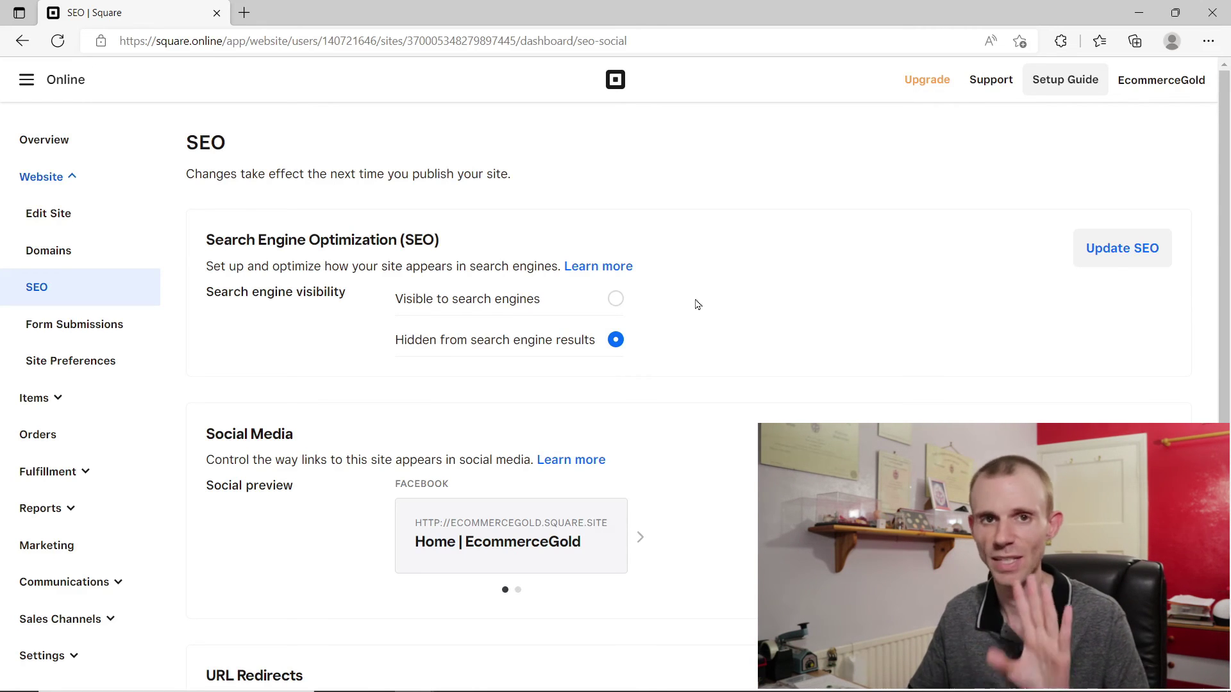
scroll(698, 304, down, 2)
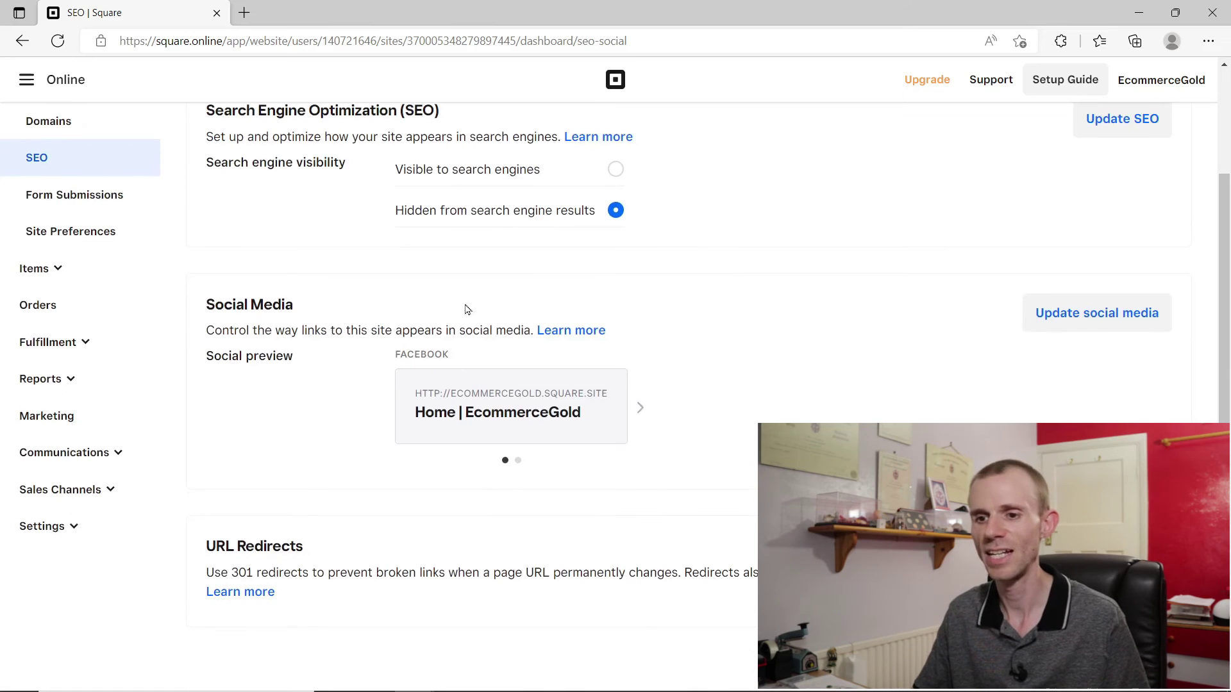